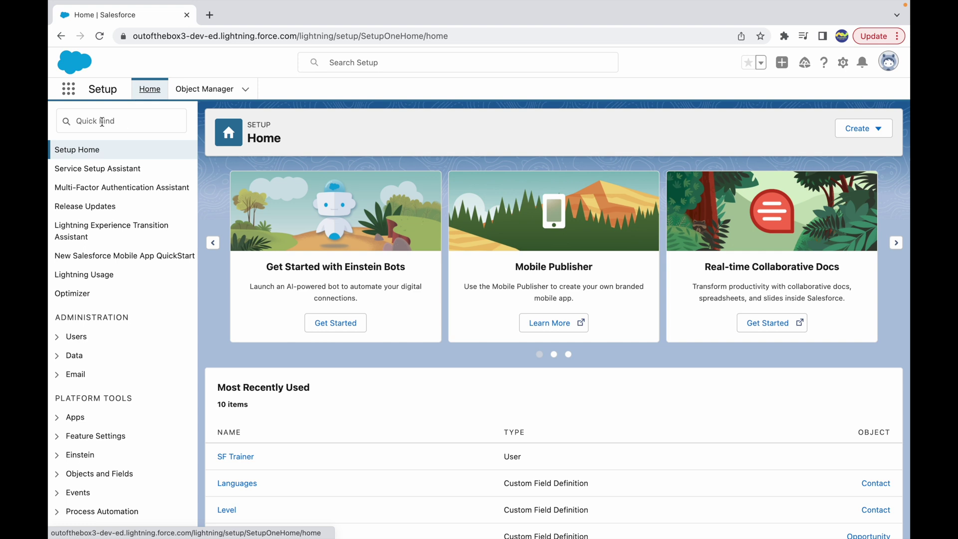
Go to the Users page via a Quick Find search for 'users'.
{"action": "left_click", "coordinate": [114, 123]}
{"action": "type", "text": "users"}
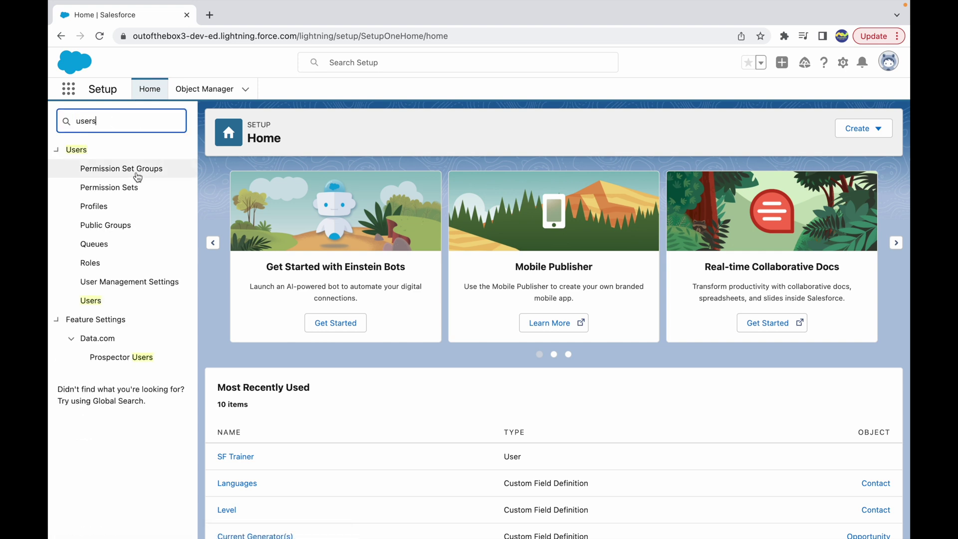
{"action": "left_click", "coordinate": [91, 301]}
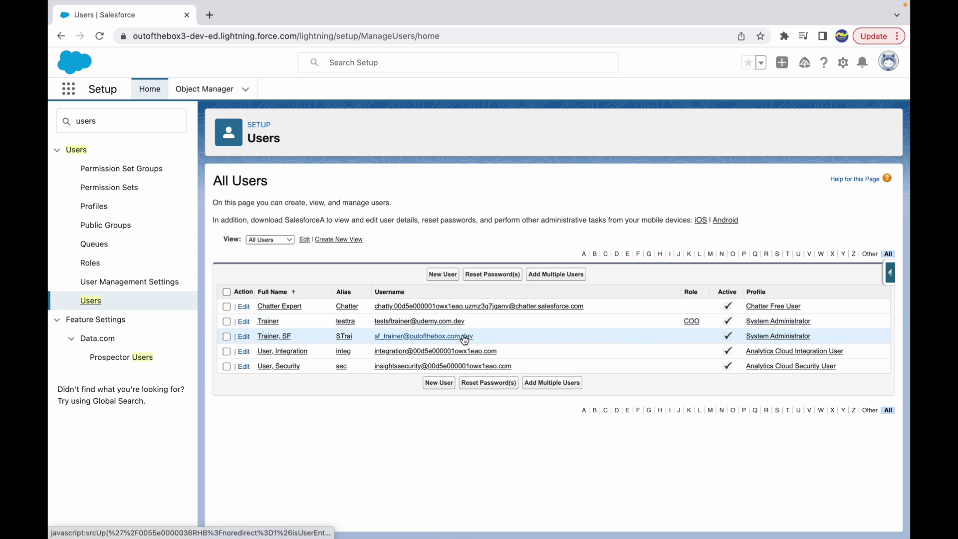
Start a new user named Dummy User and enter the user's e-mail address.
{"action": "left_click", "coordinate": [443, 275]}
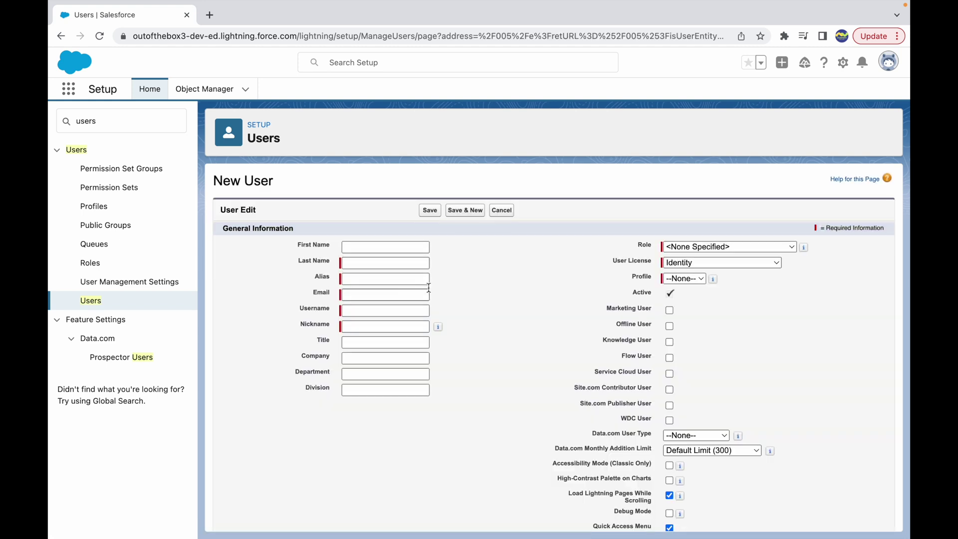
{"action": "type", "text": "Dummy"}
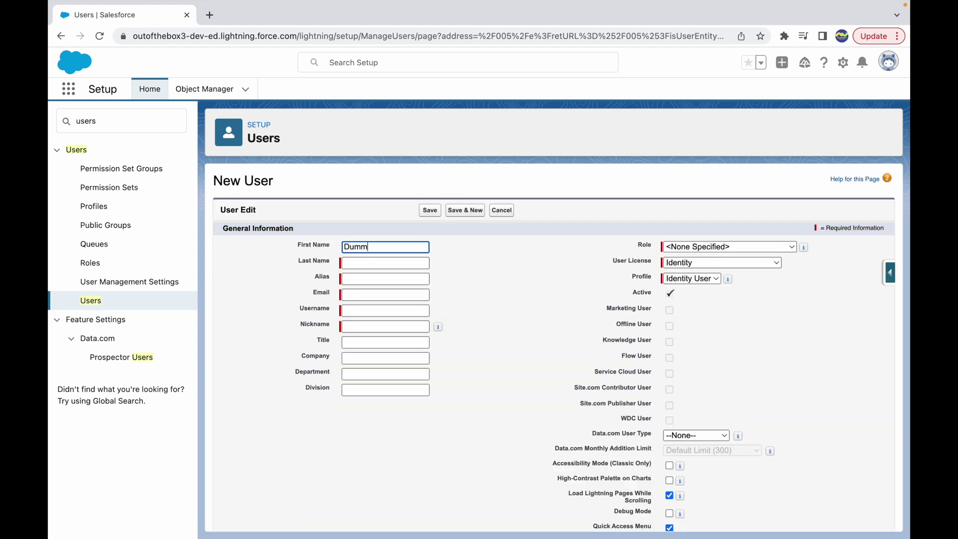
{"action": "key", "text": "Tab"}
{"action": "type", "text": "User"}
{"action": "key", "text": "Tab"}
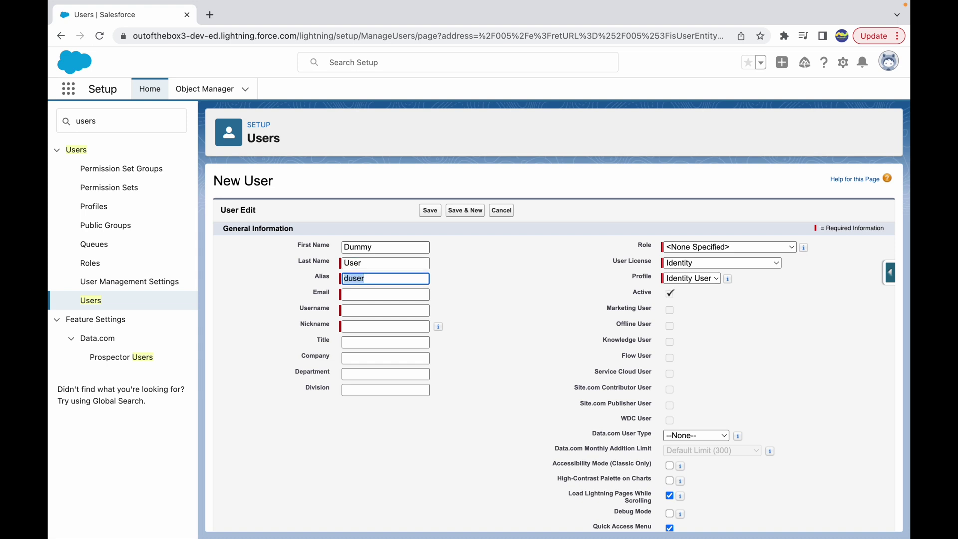
{"action": "key", "text": "Tab"}
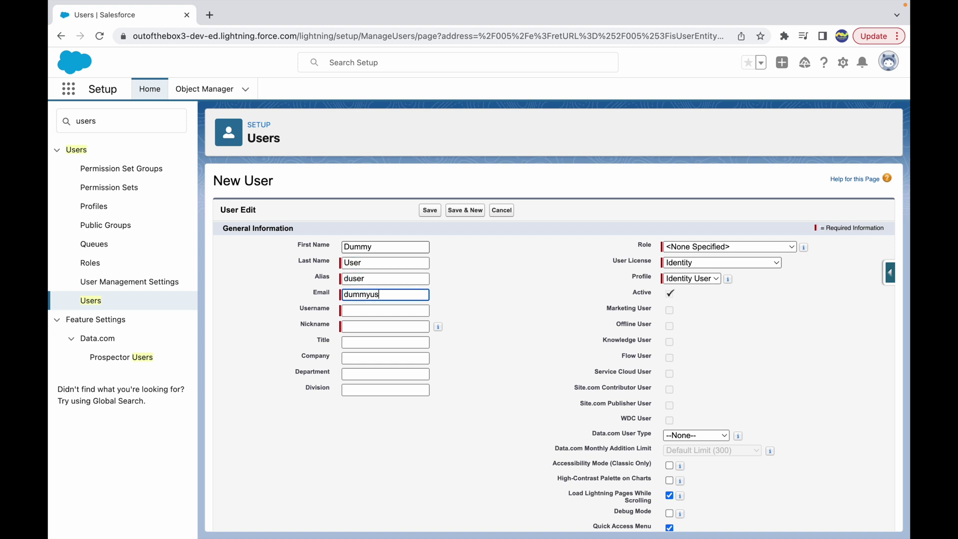
{"action": "key", "text": "Tab"}
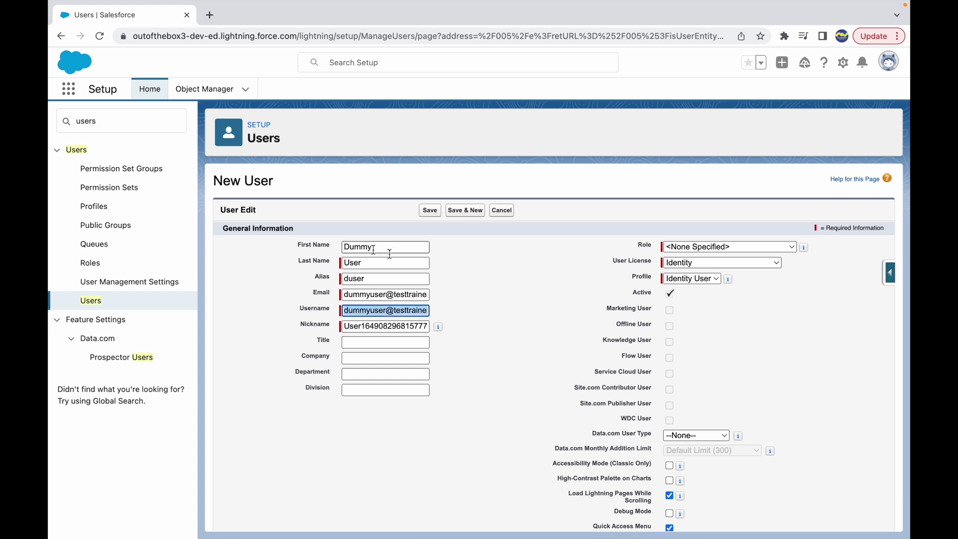
Set role Channel Sales Team, Salesforce Platform license and Standard Platform User profile, then save.
{"action": "left_click", "coordinate": [681, 247]}
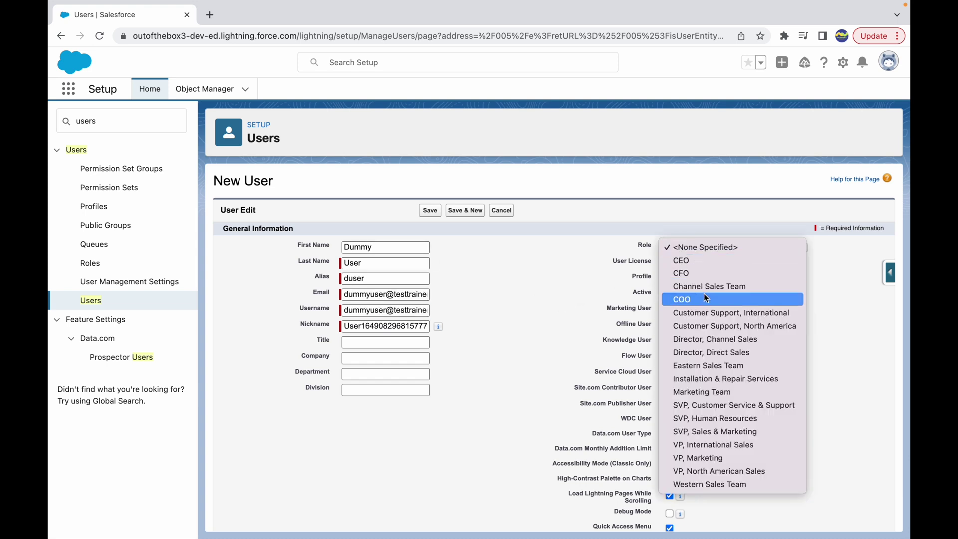
{"action": "left_click", "coordinate": [705, 287]}
{"action": "left_click", "coordinate": [693, 265]}
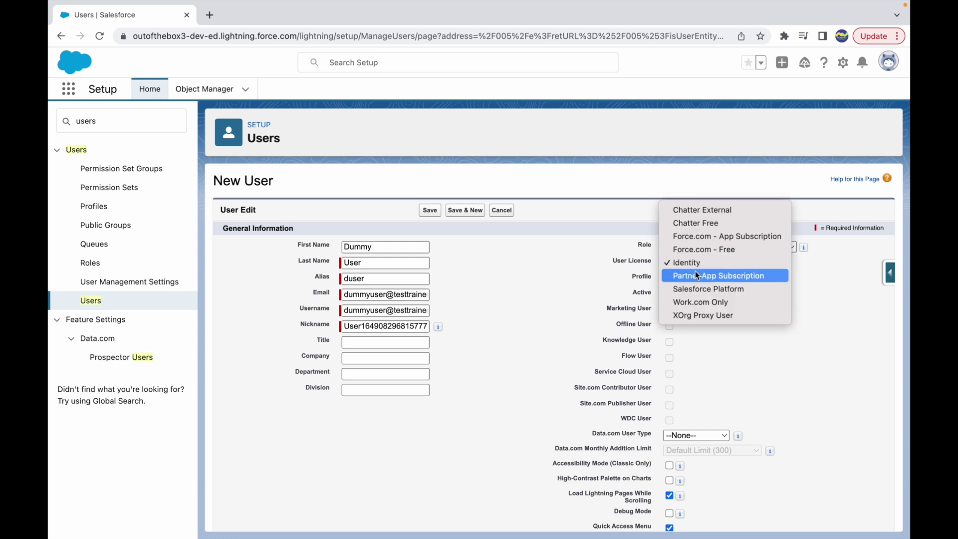
{"action": "left_click", "coordinate": [713, 286]}
{"action": "left_click", "coordinate": [712, 280]}
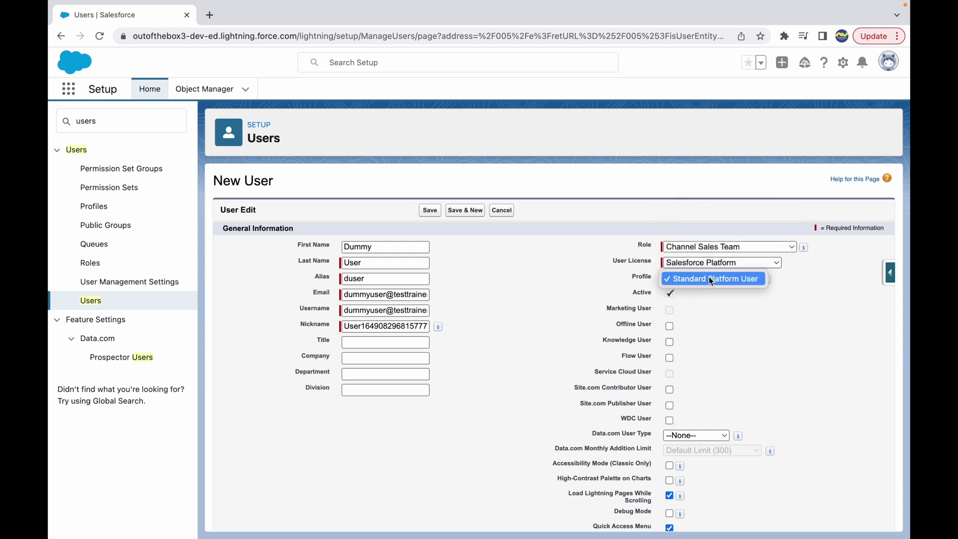
{"action": "left_click", "coordinate": [618, 280]}
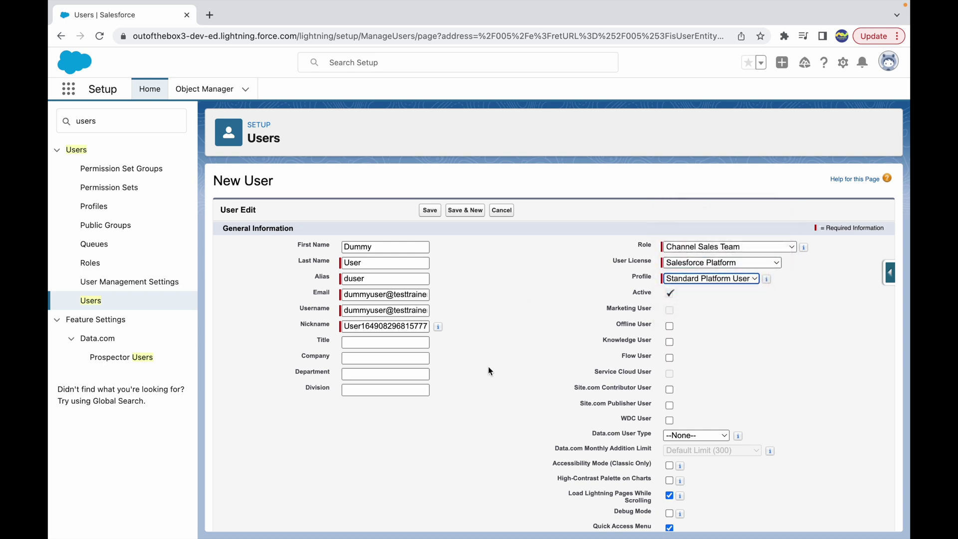
{"action": "scroll", "coordinate": [488, 369], "scroll_direction": "down", "scroll_amount": 10}
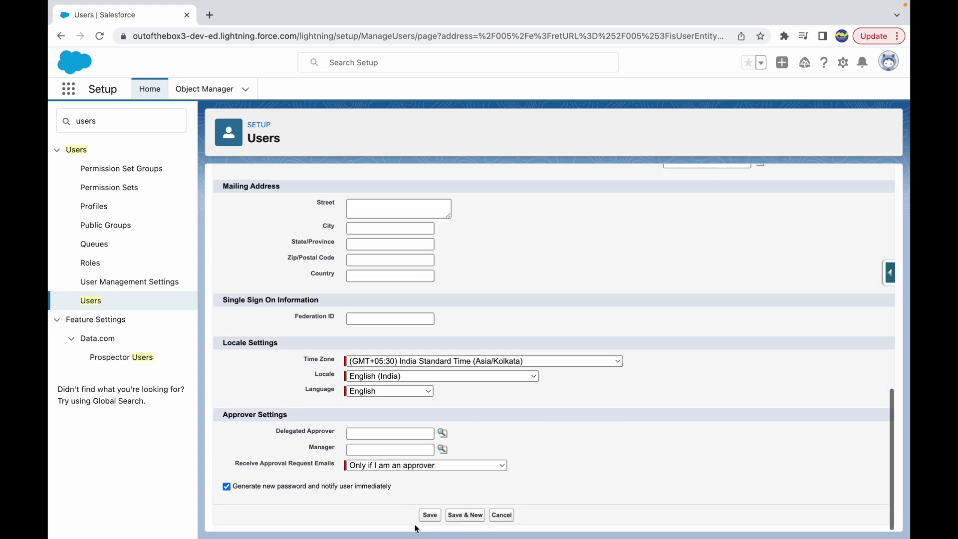
{"action": "left_click", "coordinate": [428, 515]}
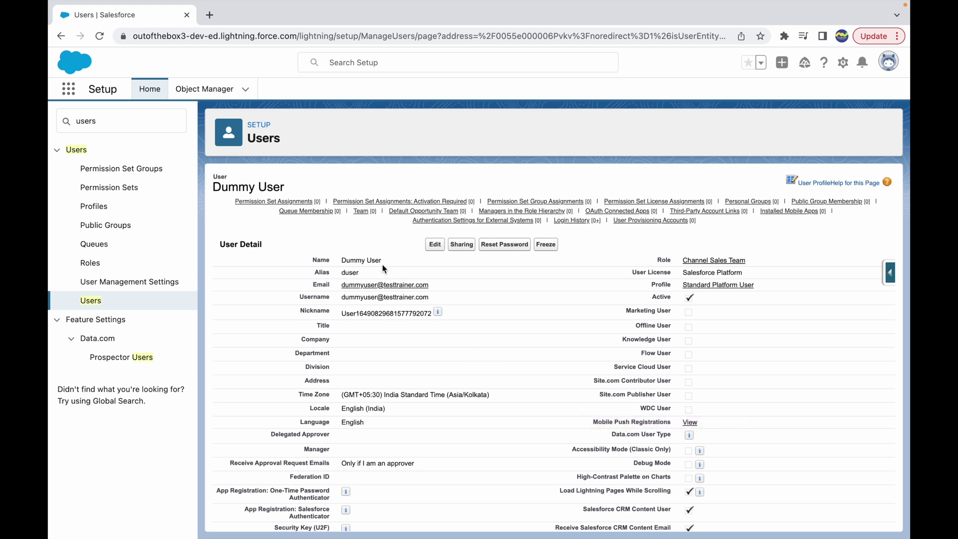
Review the saved Dummy User record's name and detail fields, scrolling through the page.
{"action": "left_click_drag", "start_coordinate": [397, 260], "coordinate": [354, 265]}
{"action": "left_click", "coordinate": [401, 264]}
{"action": "triple_click", "coordinate": [384, 265]}
{"action": "left_click", "coordinate": [399, 267]}
{"action": "triple_click", "coordinate": [385, 263]}
{"action": "left_click", "coordinate": [418, 266]}
{"action": "scroll", "coordinate": [383, 340], "scroll_direction": "down", "scroll_amount": 2}
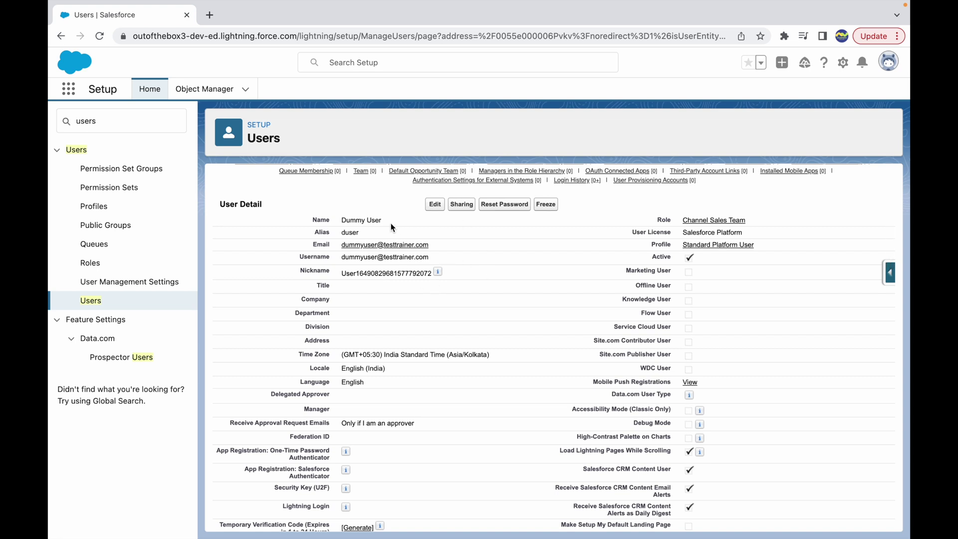
{"action": "scroll", "coordinate": [446, 292], "scroll_direction": "up", "scroll_amount": 2}
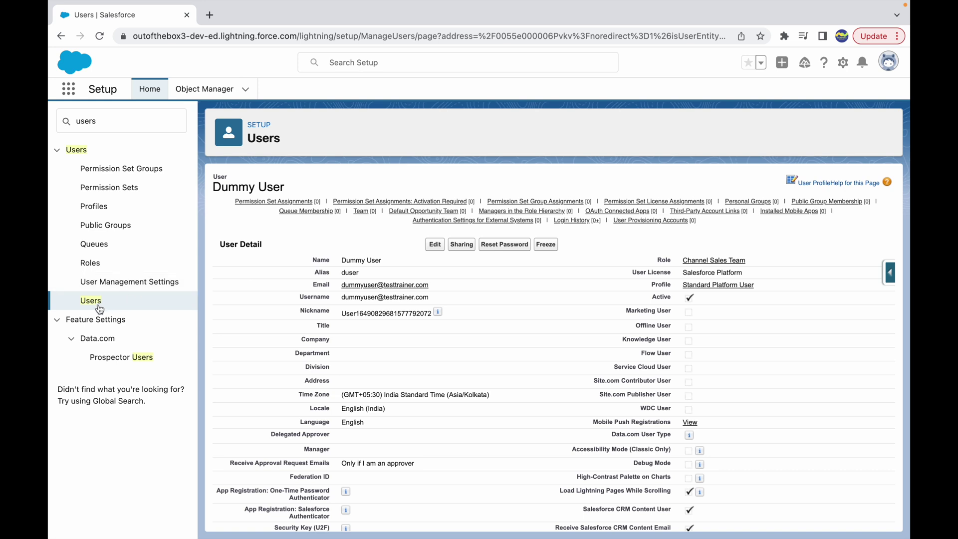
Reach the Login Access Policies page through a Quick Find search for 'login acc'.
{"action": "left_click", "coordinate": [82, 305]}
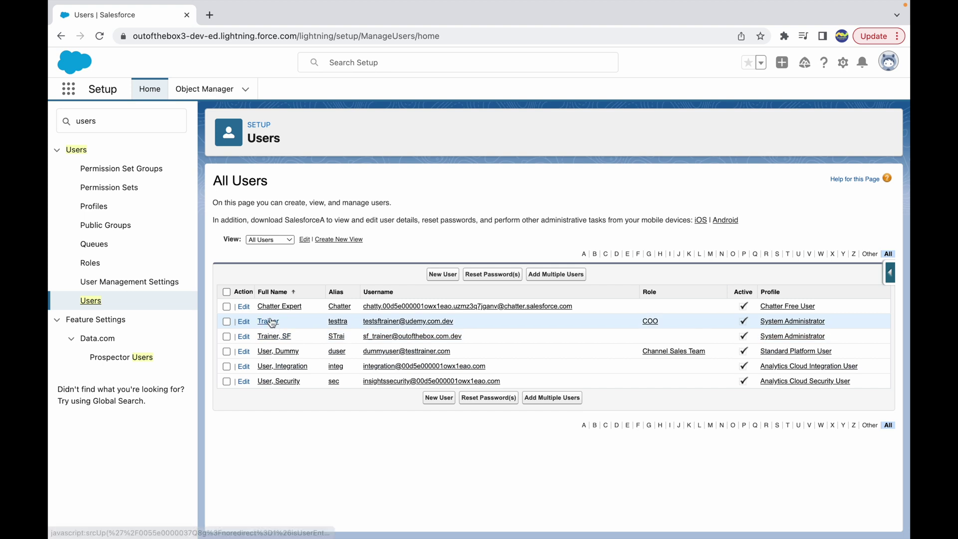
{"action": "double_click", "coordinate": [116, 122]}
{"action": "type", "text": "login acc"}
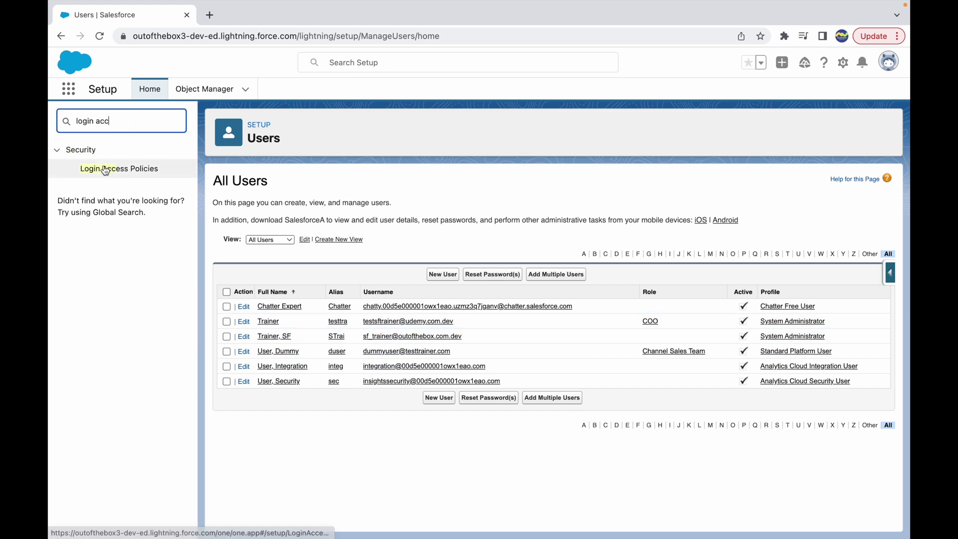
{"action": "left_click", "coordinate": [103, 169]}
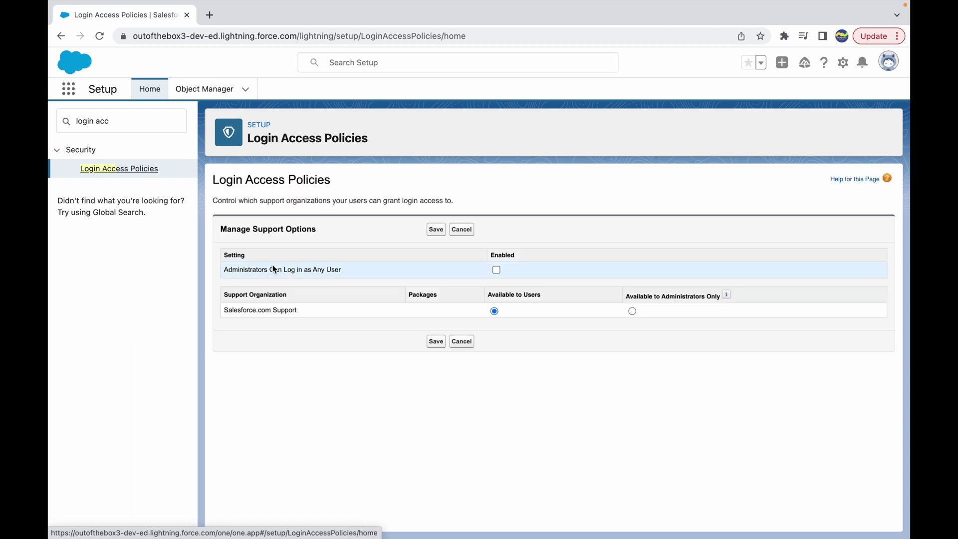
Enable Administrators Can Log in as Any User, save it, and clear the Quick Find search.
{"action": "left_click_drag", "start_coordinate": [224, 272], "coordinate": [342, 276]}
{"action": "left_click", "coordinate": [358, 272]}
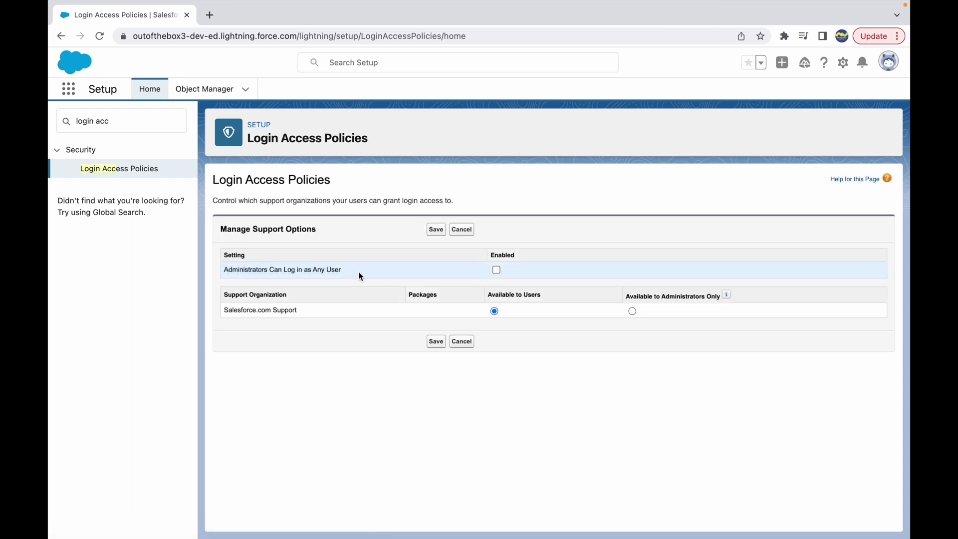
{"action": "double_click", "coordinate": [305, 179]}
{"action": "left_click", "coordinate": [363, 188]}
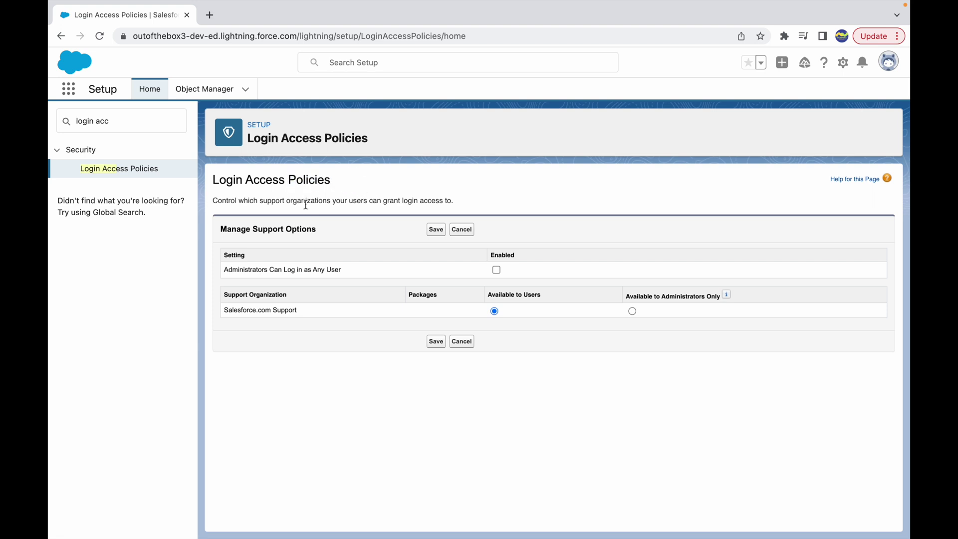
{"action": "left_click_drag", "start_coordinate": [280, 200], "coordinate": [415, 210]}
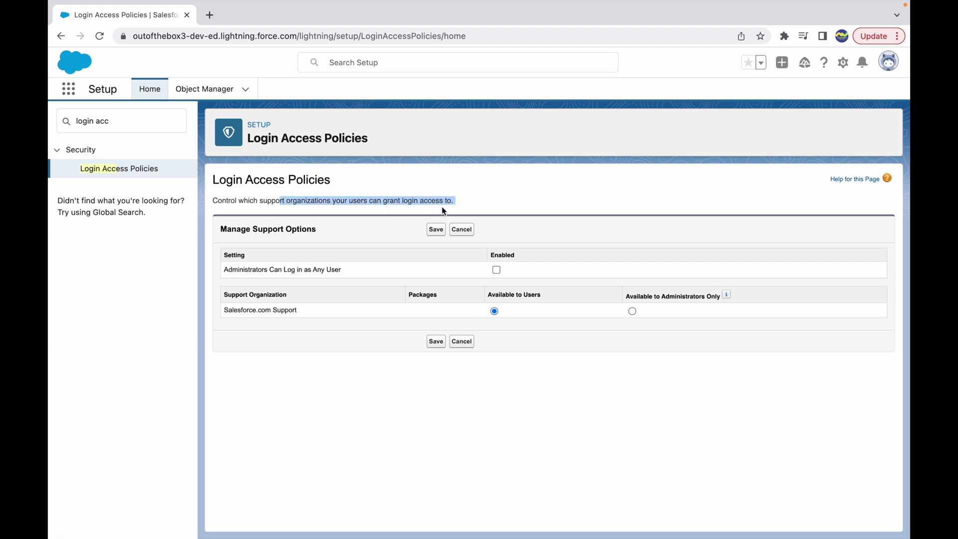
{"action": "left_click", "coordinate": [466, 207]}
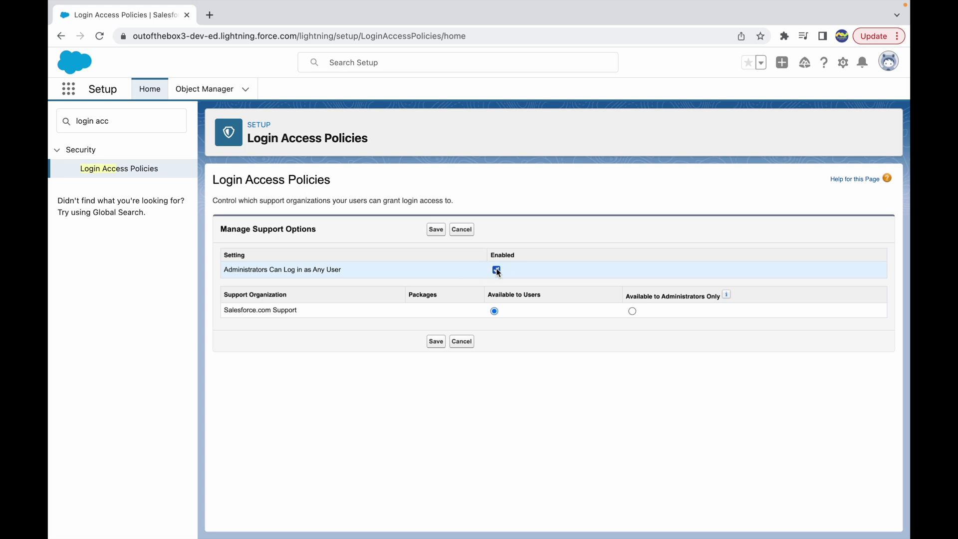
{"action": "left_click", "coordinate": [435, 231]}
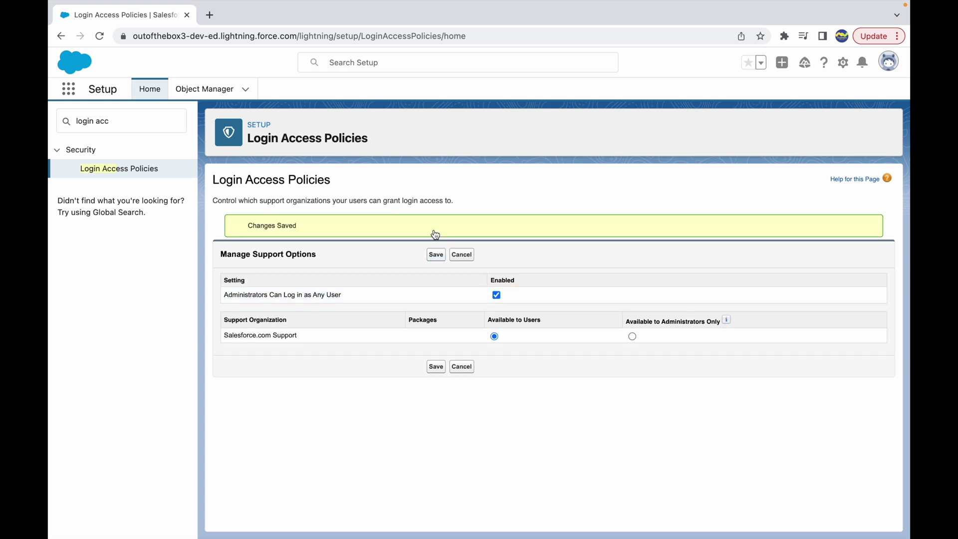
{"action": "triple_click", "coordinate": [105, 129]}
{"action": "key", "text": "BackSpace"}
Search 'users' in Quick Find and open the Users list.
{"action": "type", "text": "users"}
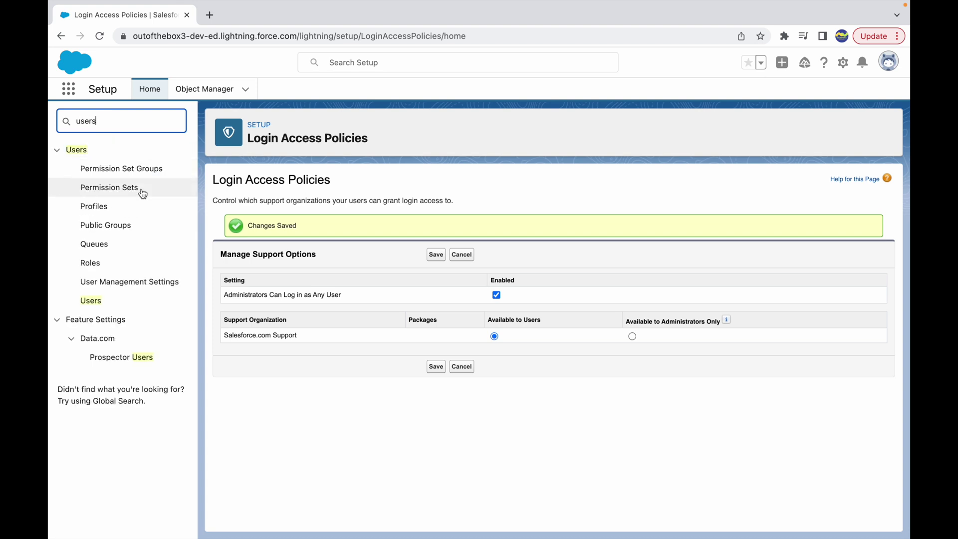
{"action": "left_click", "coordinate": [93, 302]}
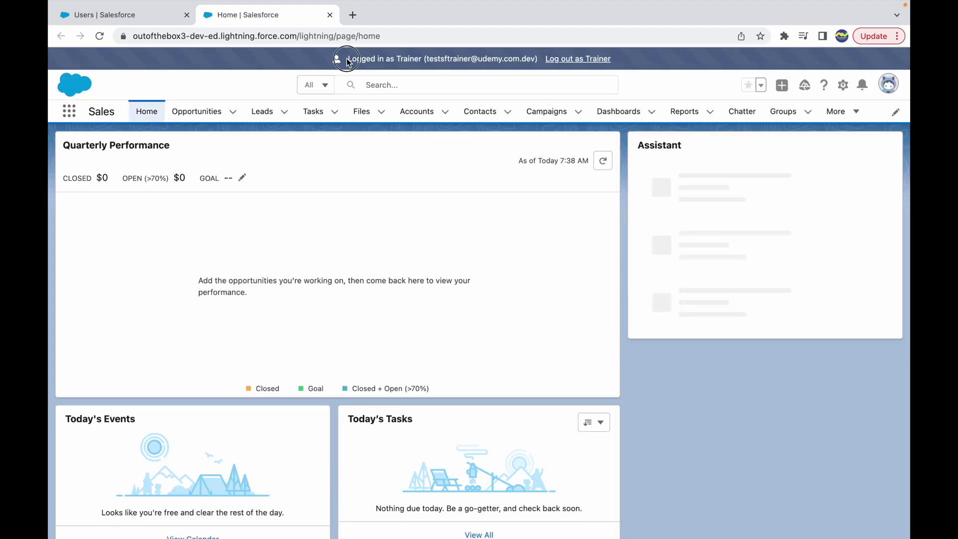
Dismiss the Go Mobile panel and the learning popup on the Sales Home.
{"action": "left_click_drag", "start_coordinate": [348, 59], "coordinate": [412, 59]}
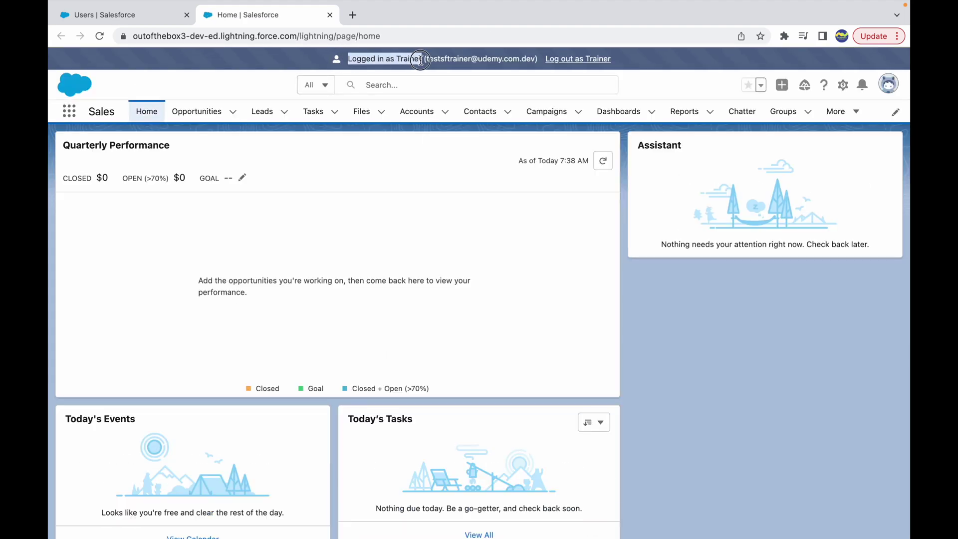
{"action": "left_click", "coordinate": [258, 83]}
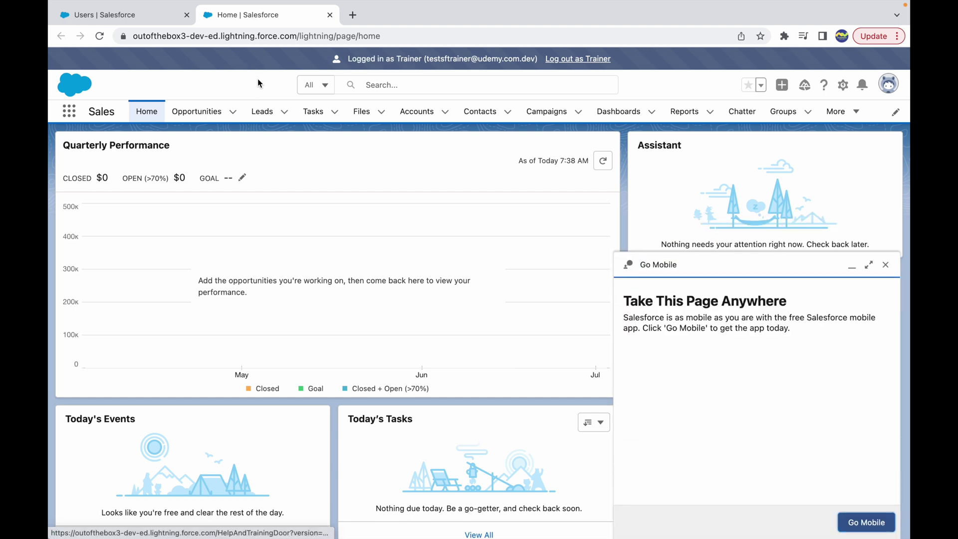
{"action": "left_click", "coordinate": [886, 267]}
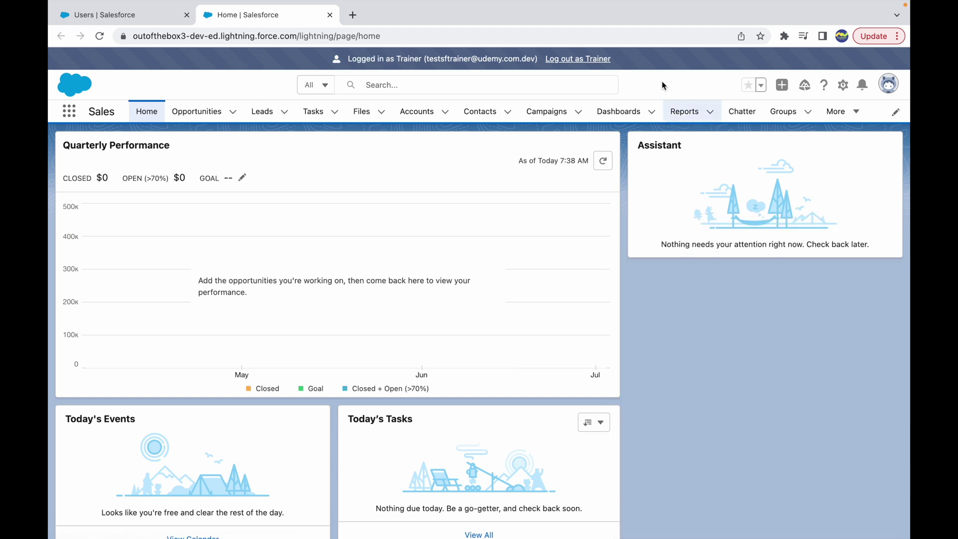
{"action": "left_click", "coordinate": [887, 112]}
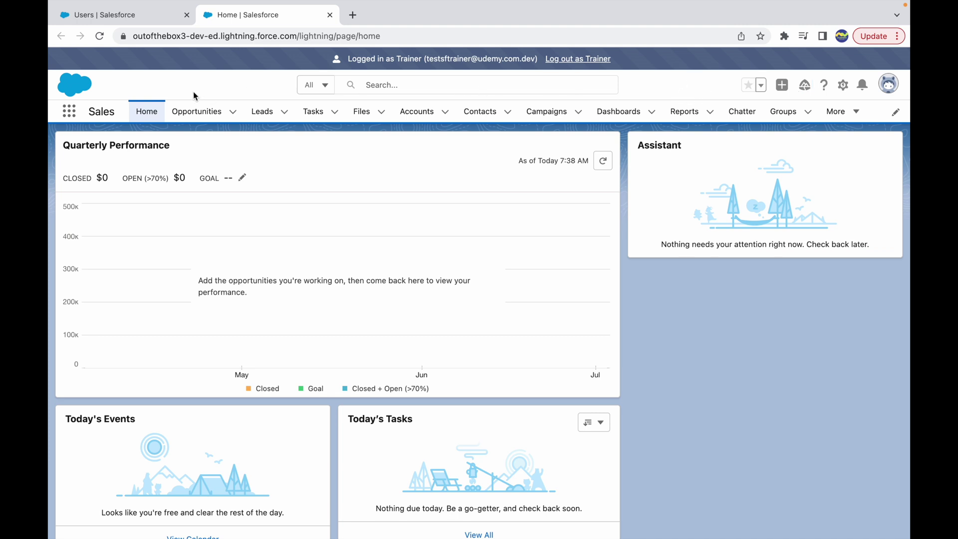
Log out of the Trainer session from the top banner.
{"action": "left_click_drag", "start_coordinate": [347, 62], "coordinate": [419, 59]}
{"action": "left_click", "coordinate": [687, 95]}
{"action": "left_click", "coordinate": [577, 60]}
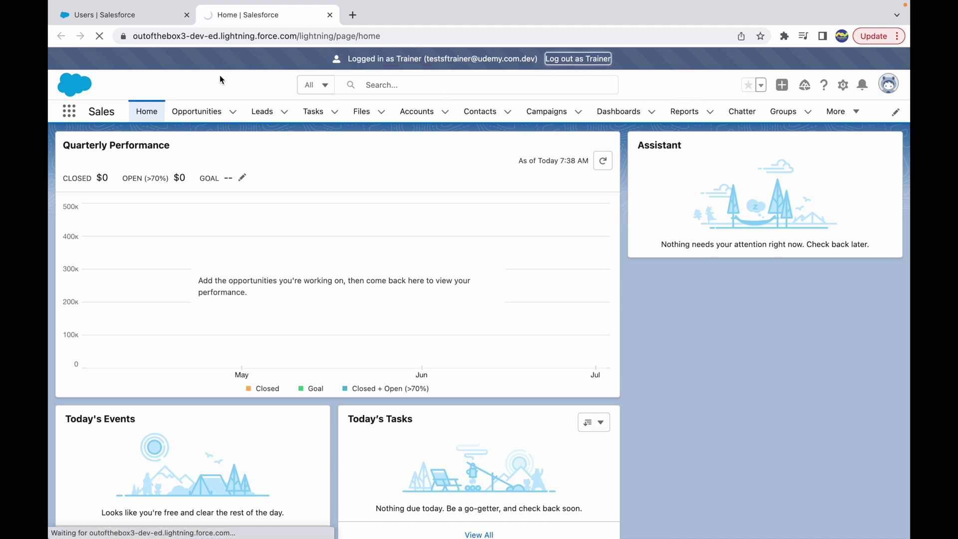